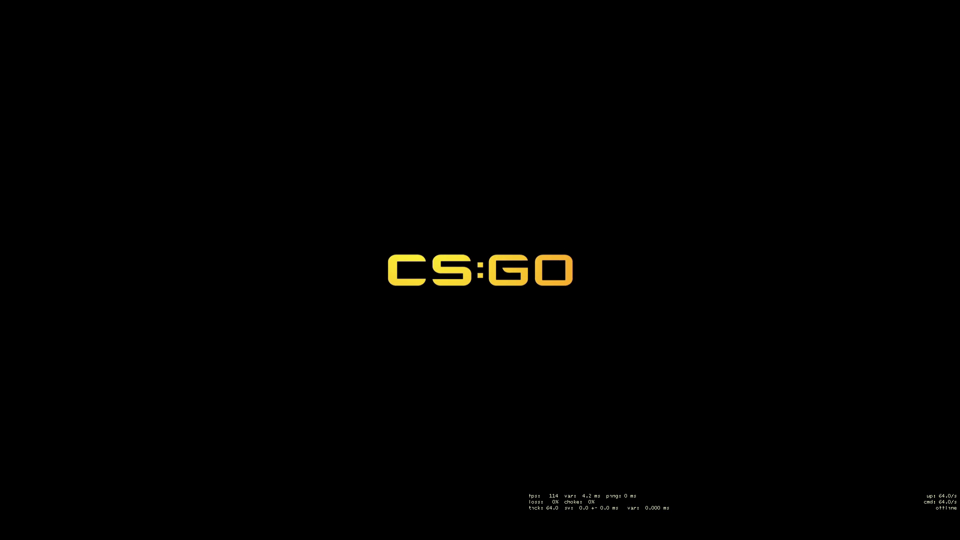
- Dismiss the news popup and jump to the Show Player Crosshairs setting in Game Settings
key("Escape")
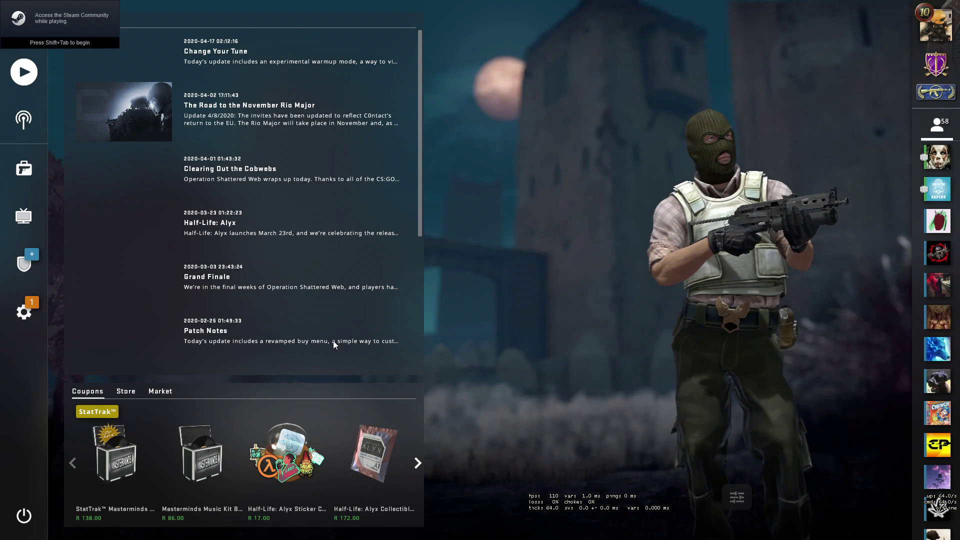
left_click(25, 307)
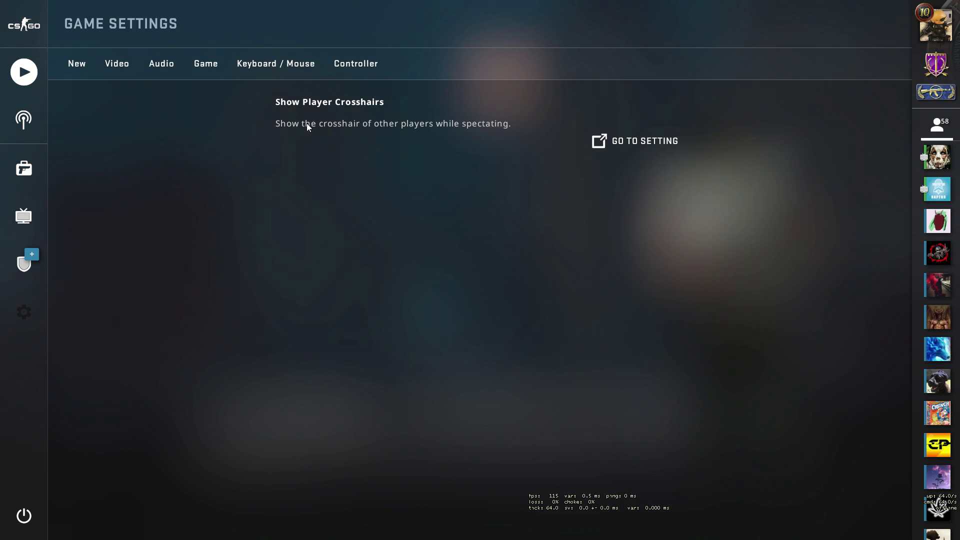
left_click(644, 142)
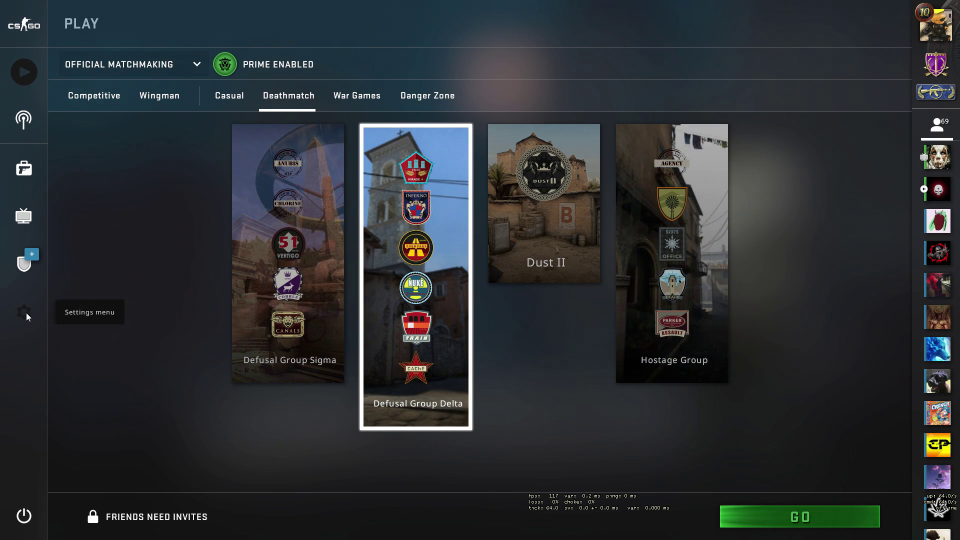
left_click(25, 312)
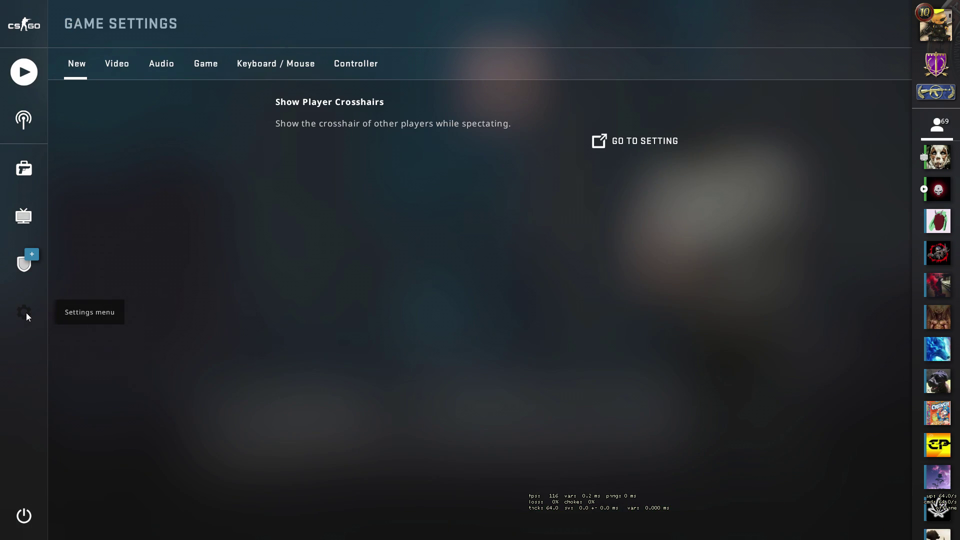
- Reveal the Show Player Crosshairs choices: No, Friends and Party, Everyone
left_click(214, 65)
scroll(343, 263, "down", 4)
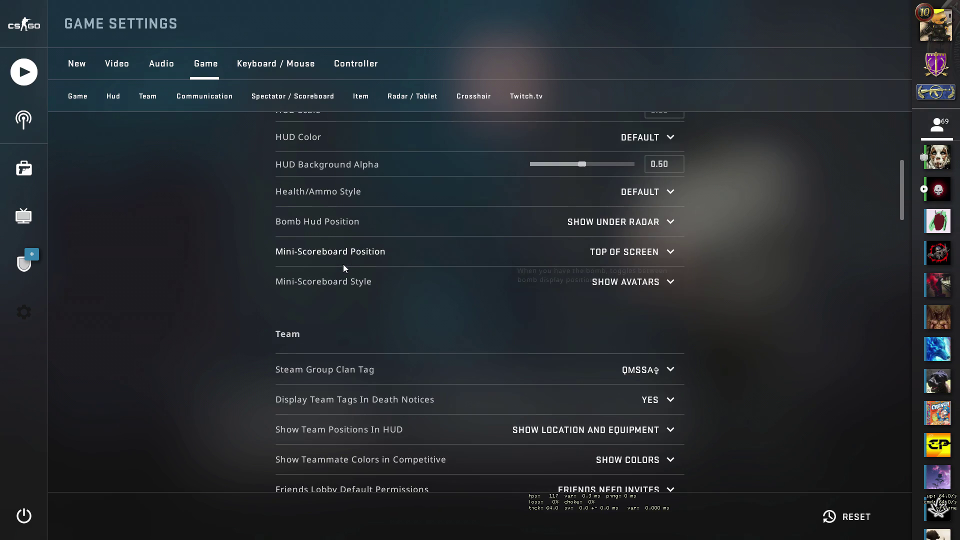
scroll(342, 265, "down", 5)
scroll(343, 266, "down", 2)
scroll(342, 266, "down", 5)
scroll(342, 265, "down", 1)
scroll(343, 266, "down", 3)
scroll(342, 266, "down", 5)
scroll(342, 265, "down", 8)
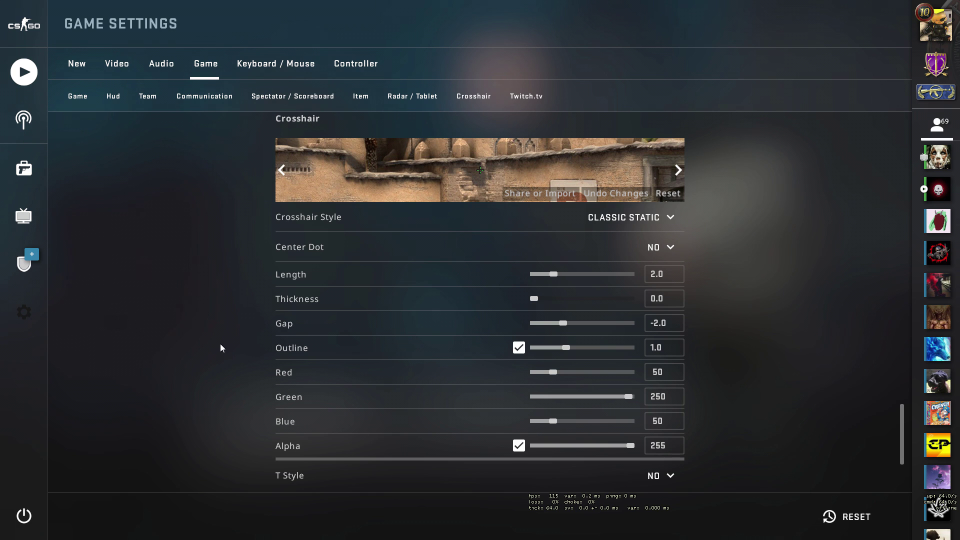
scroll(783, 445, "down", 3)
scroll(786, 429, "down", 2)
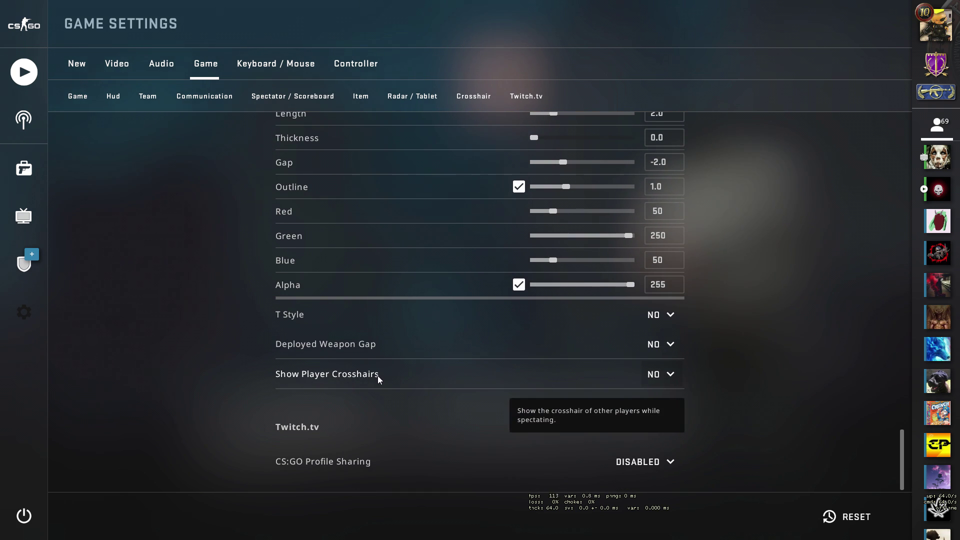
left_click(669, 375)
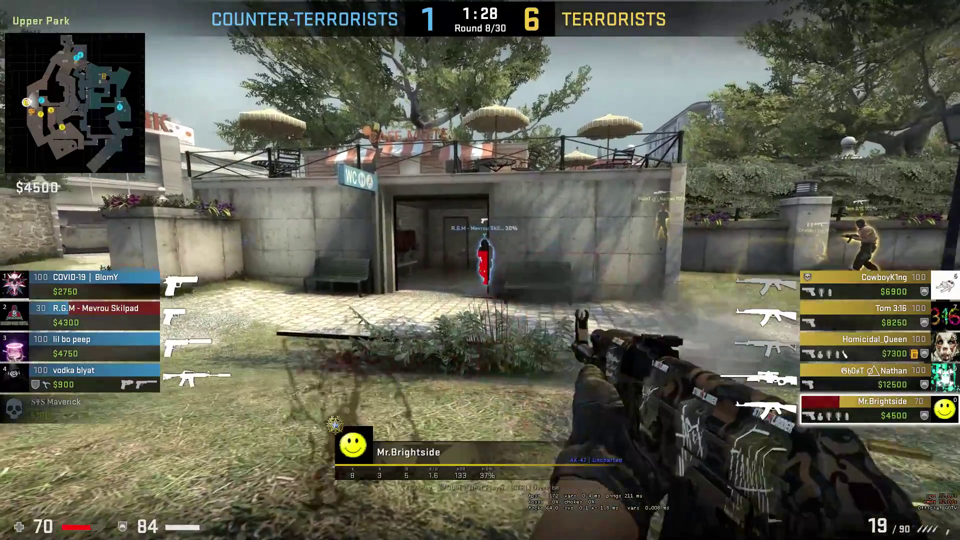
- Switch between spectated players on Cache and bring up the scoreboard
key("1")
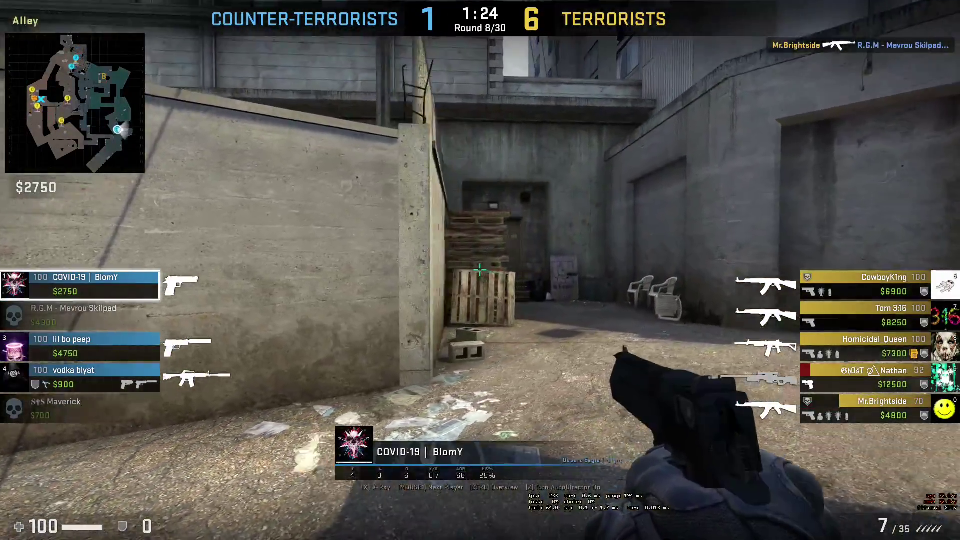
key("8")
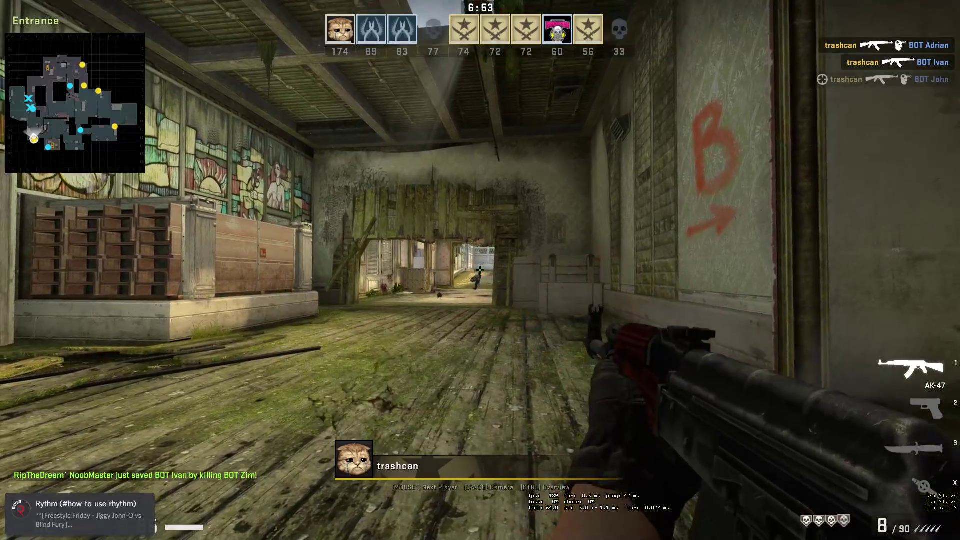
key("Tab")
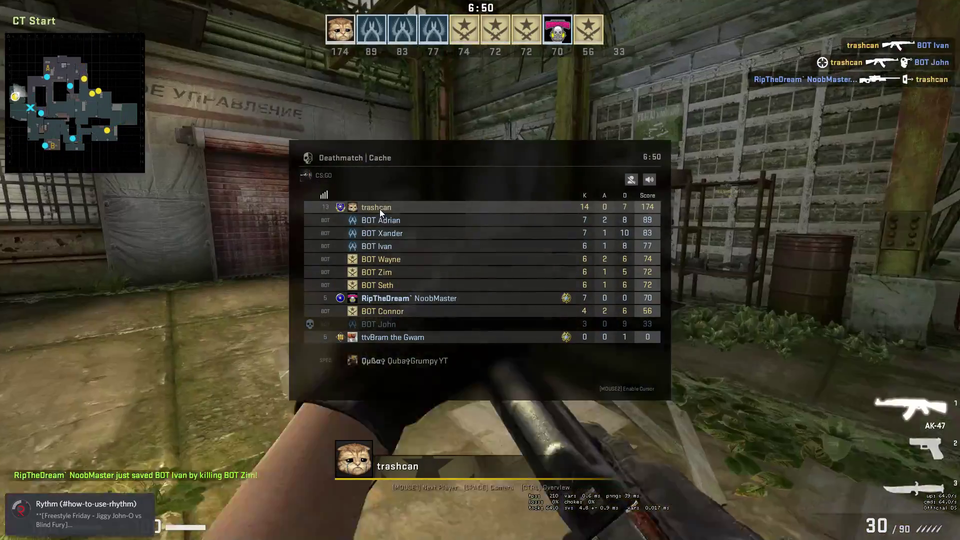
- Copy trashcan's crosshair from his scoreboard profile card and confirm replacing yours
left_click(380, 209)
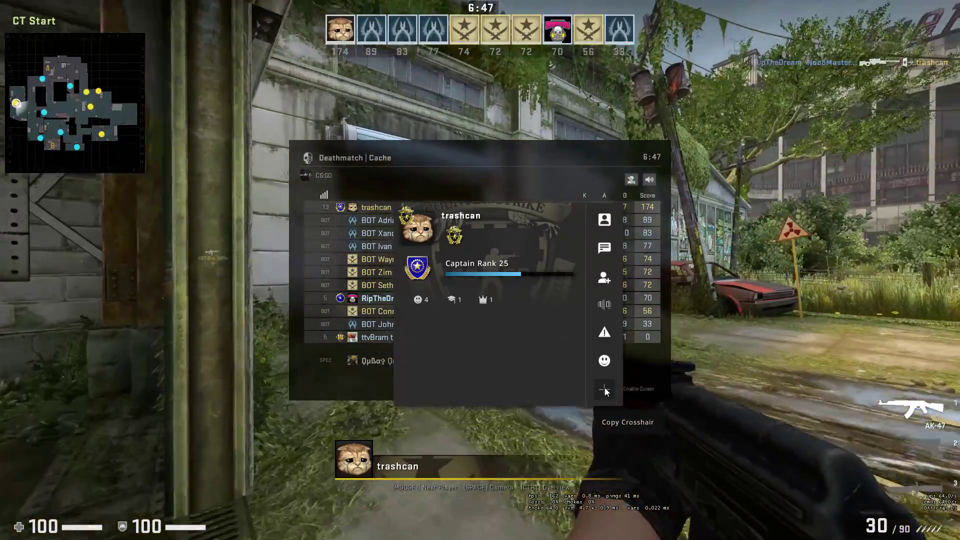
left_click(604, 390)
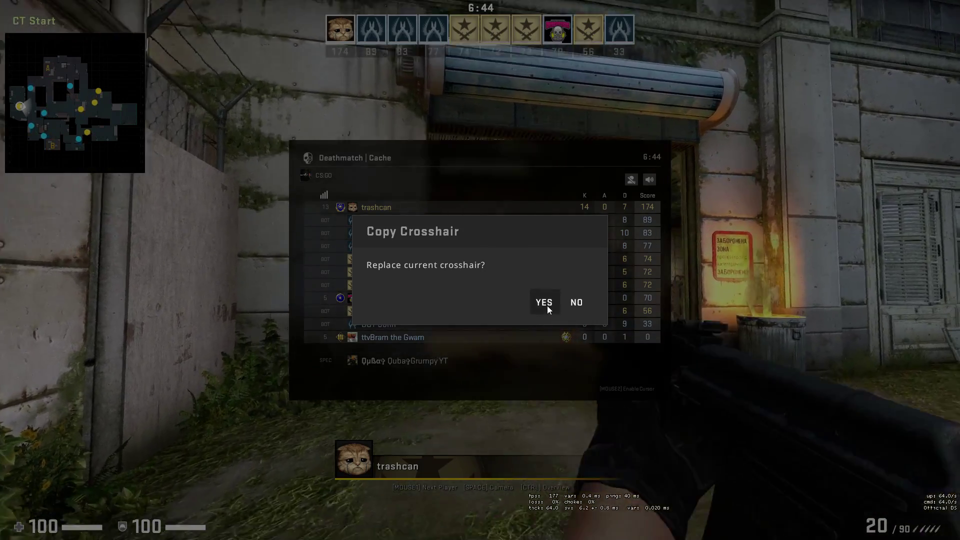
left_click(546, 305)
- Join the Terrorists side from team selection and spawn into the Cache deathmatch
key("m")
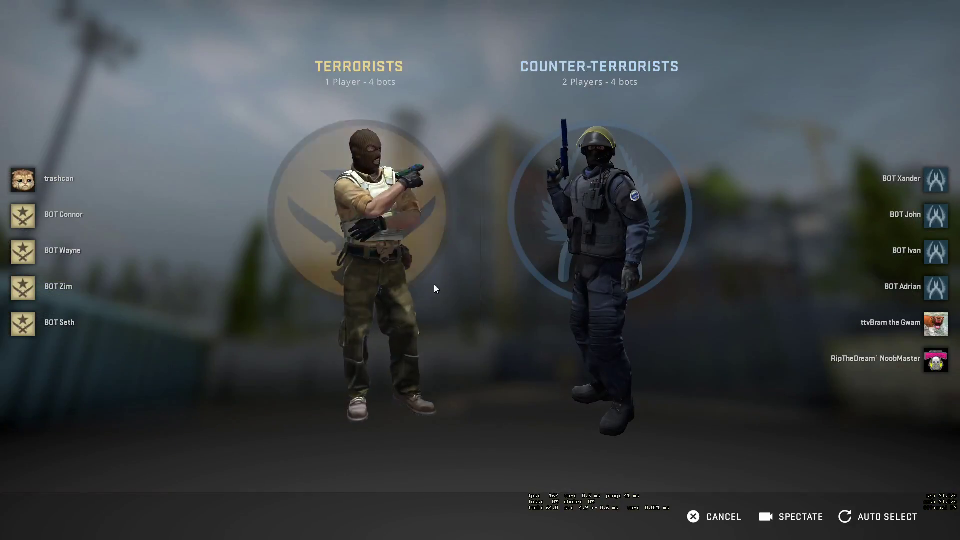
left_click(315, 264)
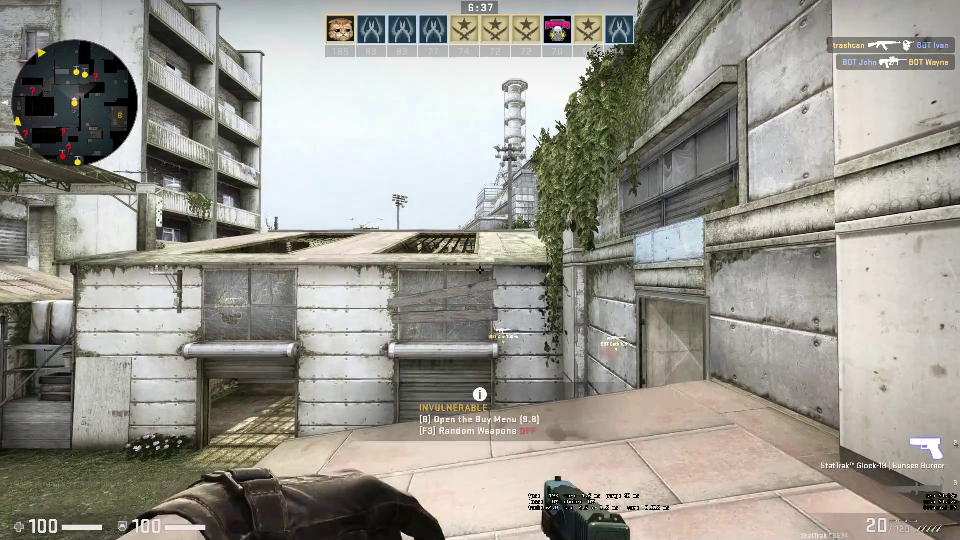